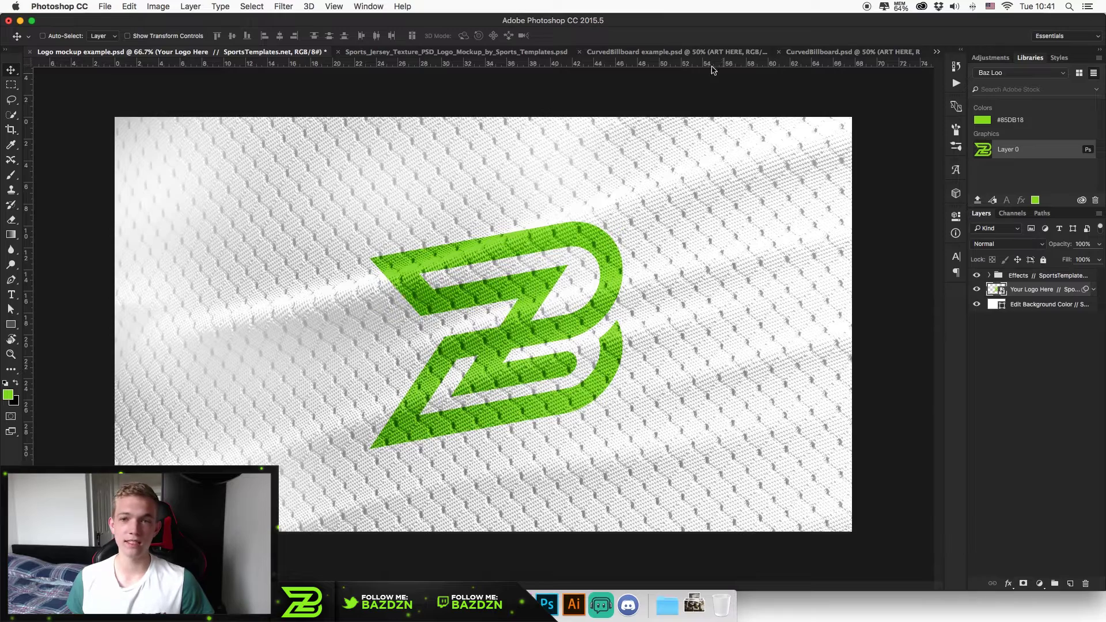
Compare the curved billboard example with the white jersey logo mockup.
click(685, 54)
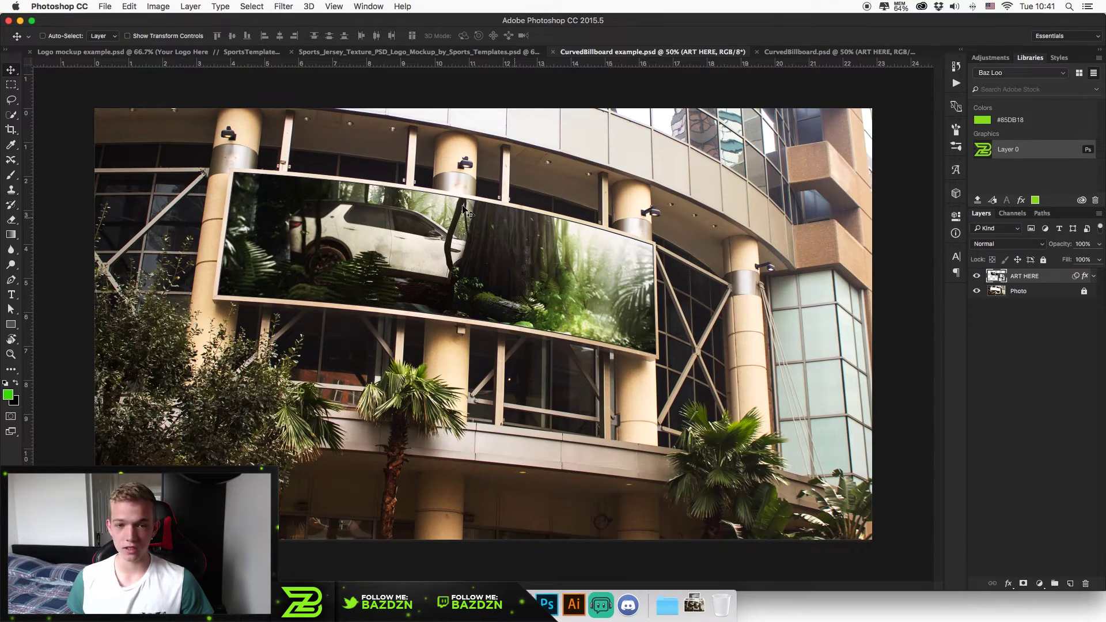
key(ctrl+shift+Tab)
key(ctrl+shift+Tab)
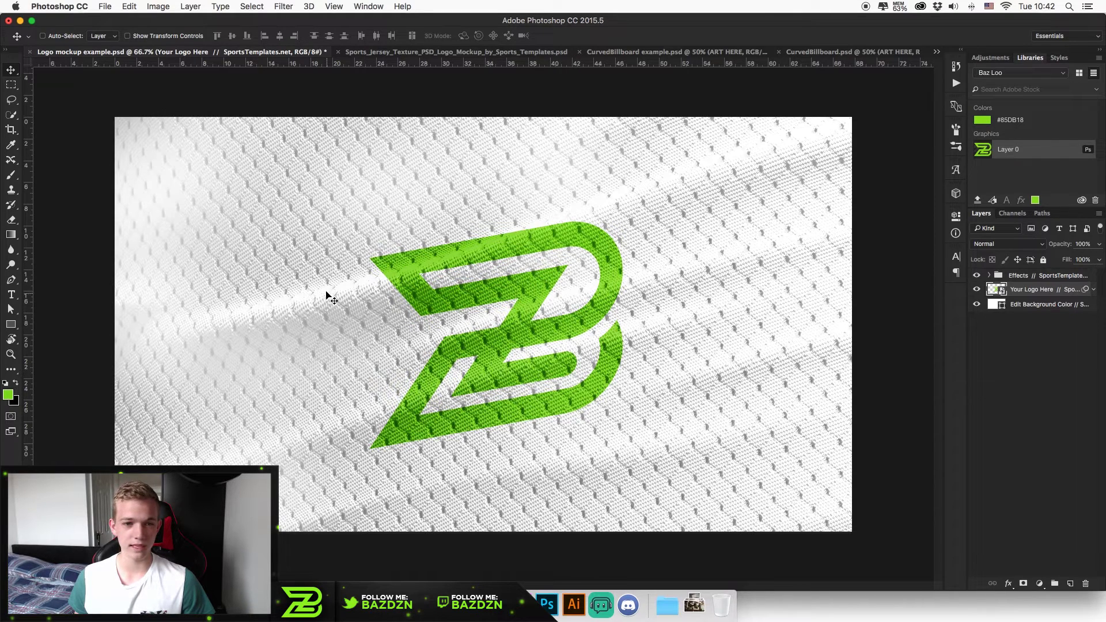
click(649, 57)
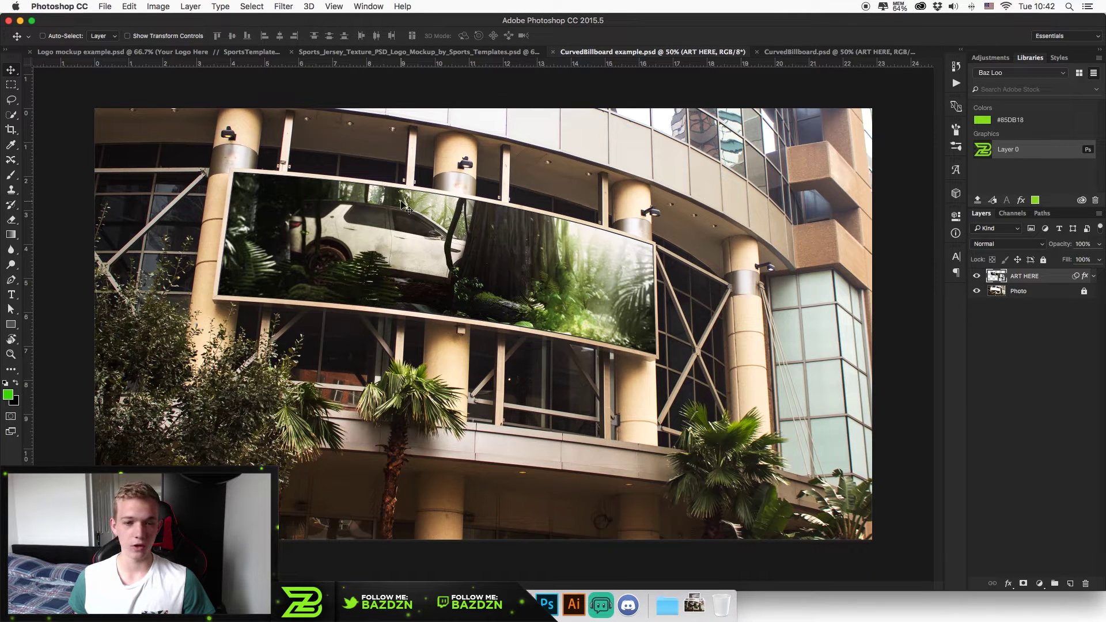
click(191, 53)
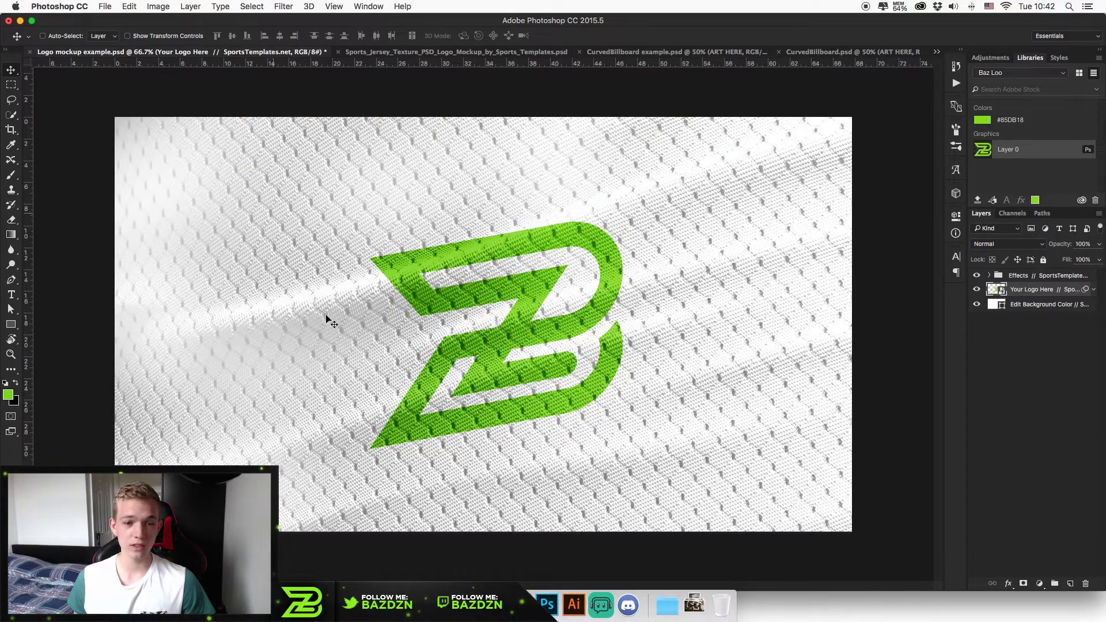
Browse the outdoor advertising mockups page in the web browser, then return to Photoshop.
click(464, 602)
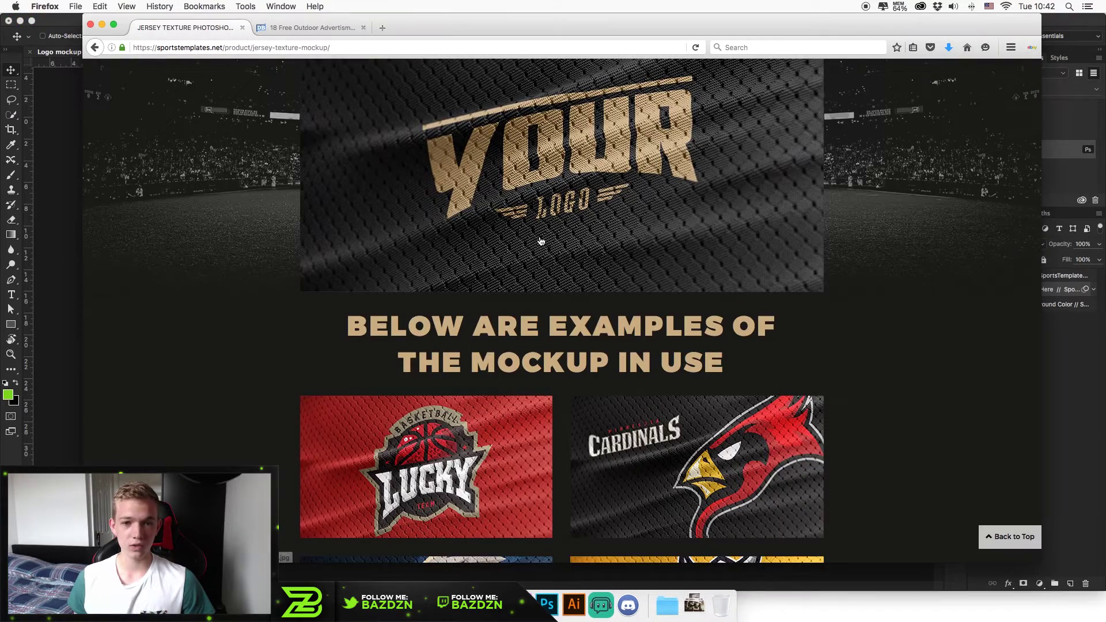
scroll(426, 270, down, 3)
scroll(409, 288, up, 10)
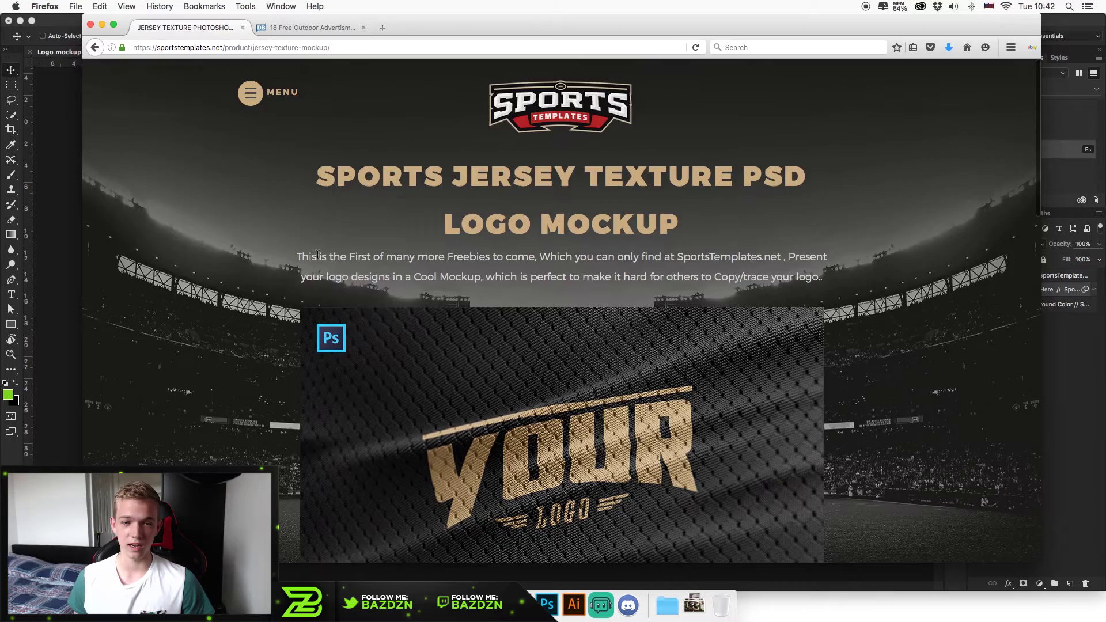
scroll(317, 254, down, 18)
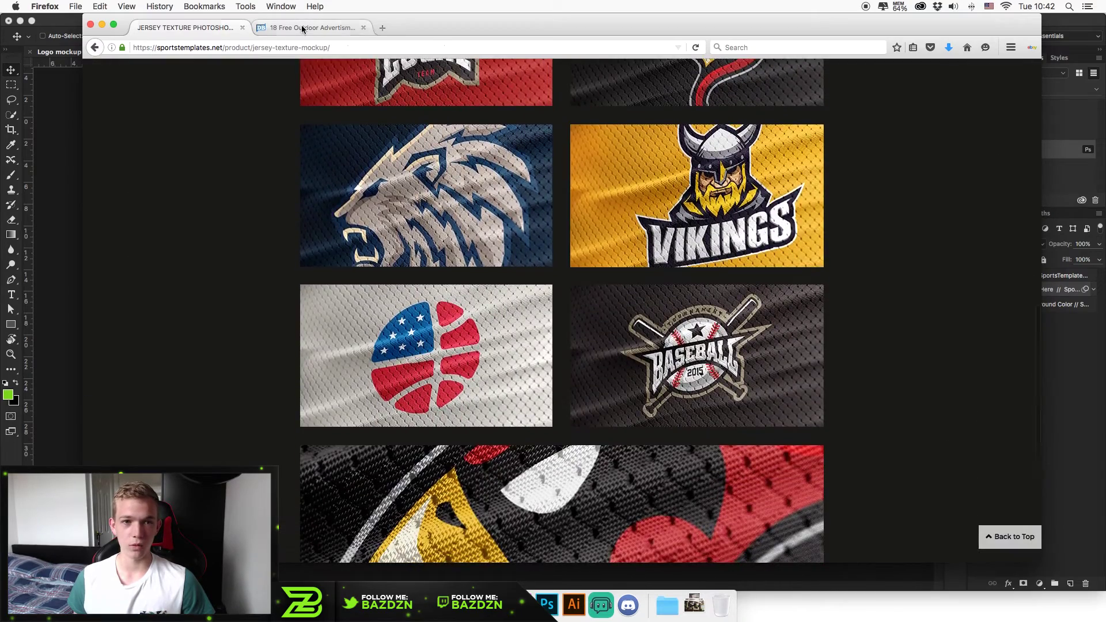
click(302, 27)
scroll(284, 144, down, 10)
scroll(284, 144, down, 10)
scroll(309, 182, up, 3)
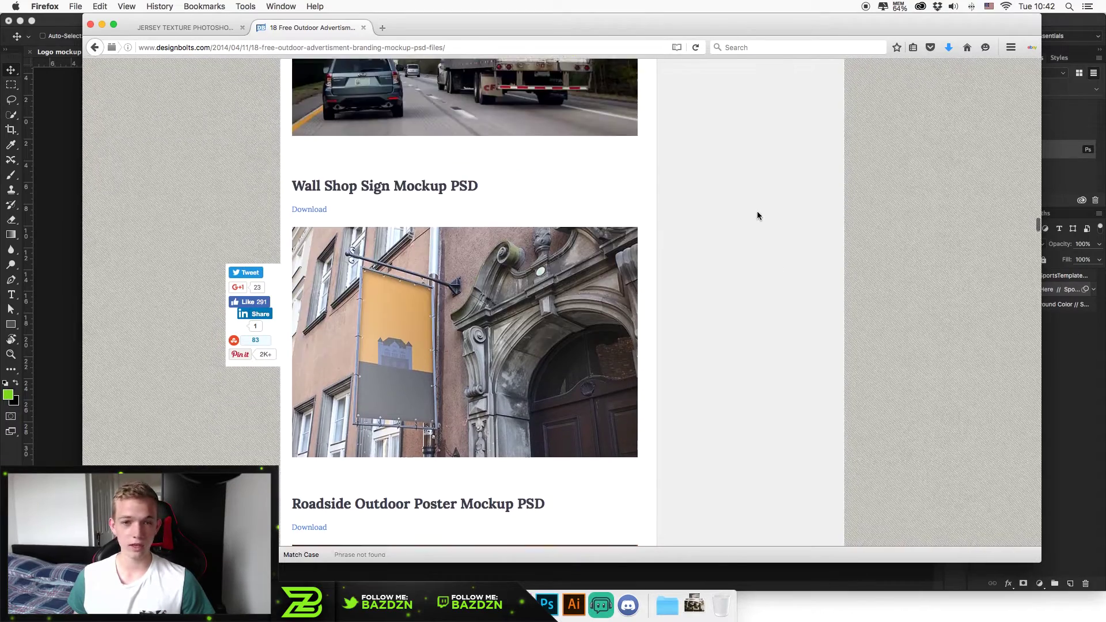
click(1072, 349)
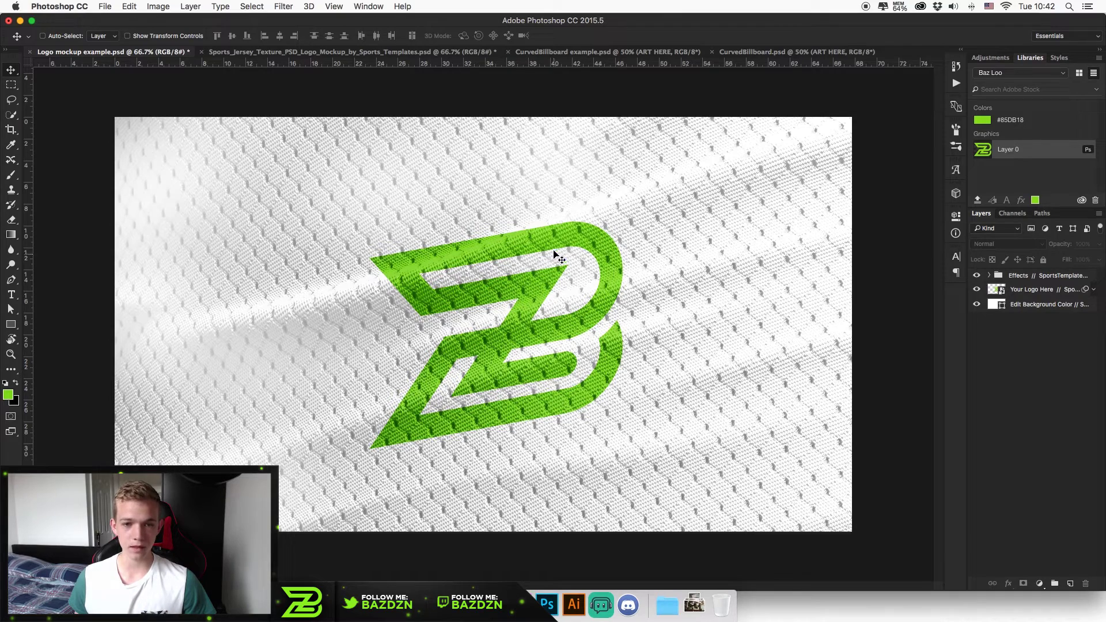
Open the Your Logo Here smart object from the dark jersey texture mockup as Layer 111.psb.
click(326, 52)
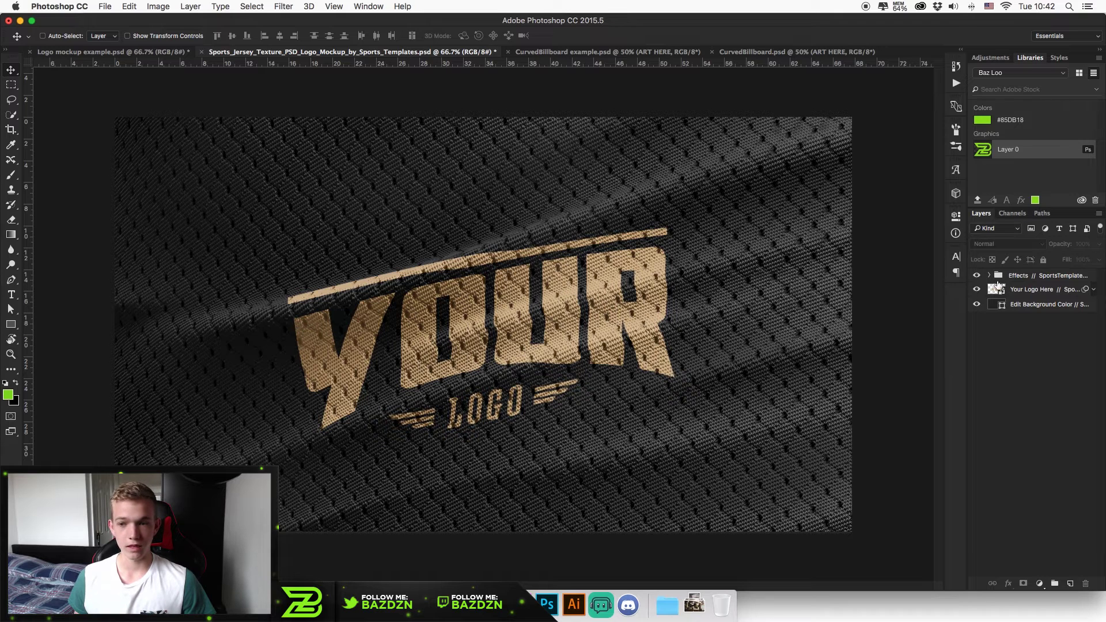
click(1023, 291)
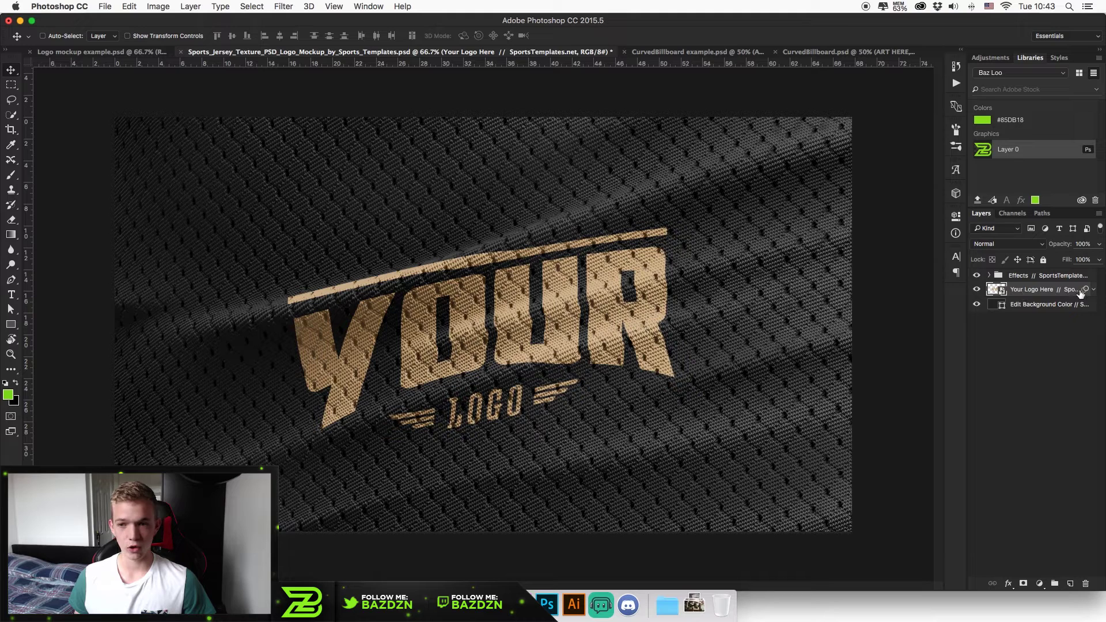
double_click(995, 290)
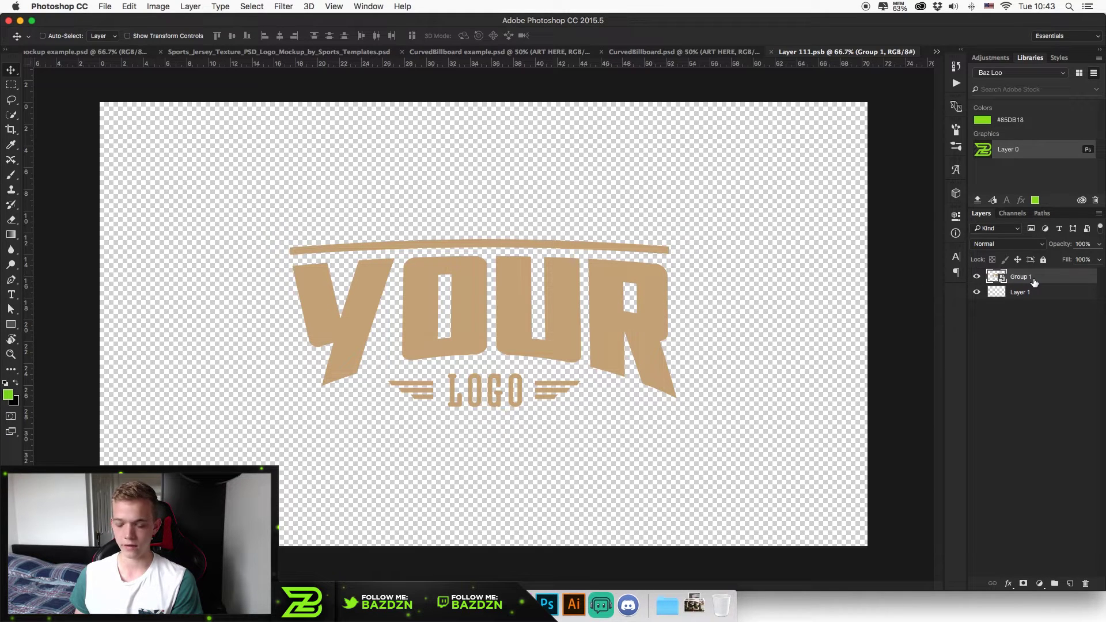
Swap the YOUR LOGO artwork for the green ZB logo from Libraries, scaled to about 48.5%.
key(Delete)
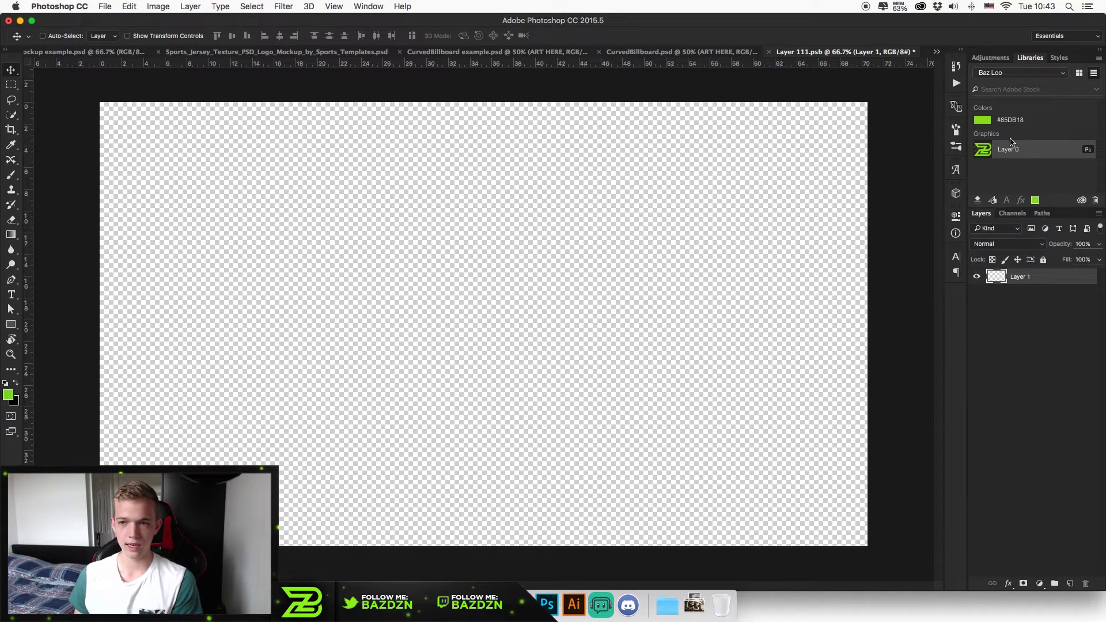
drag(1017, 150, 548, 300)
drag(755, 119, 619, 226)
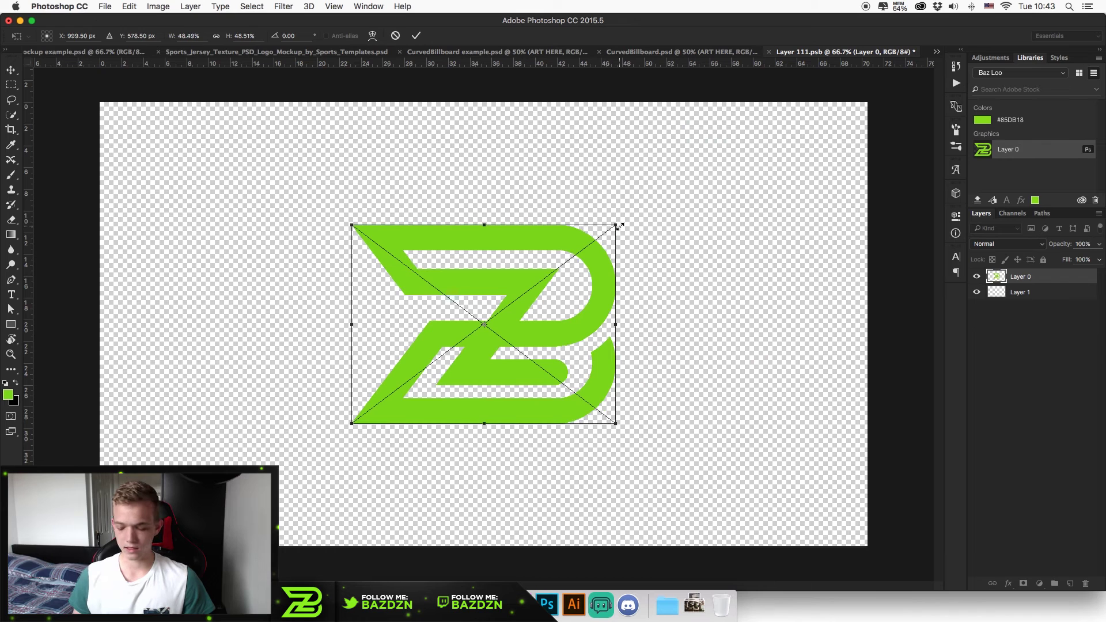
key(Return)
Save the logo contents and check the white and dark jersey mockups.
key(super+s)
key(super+alt+f)
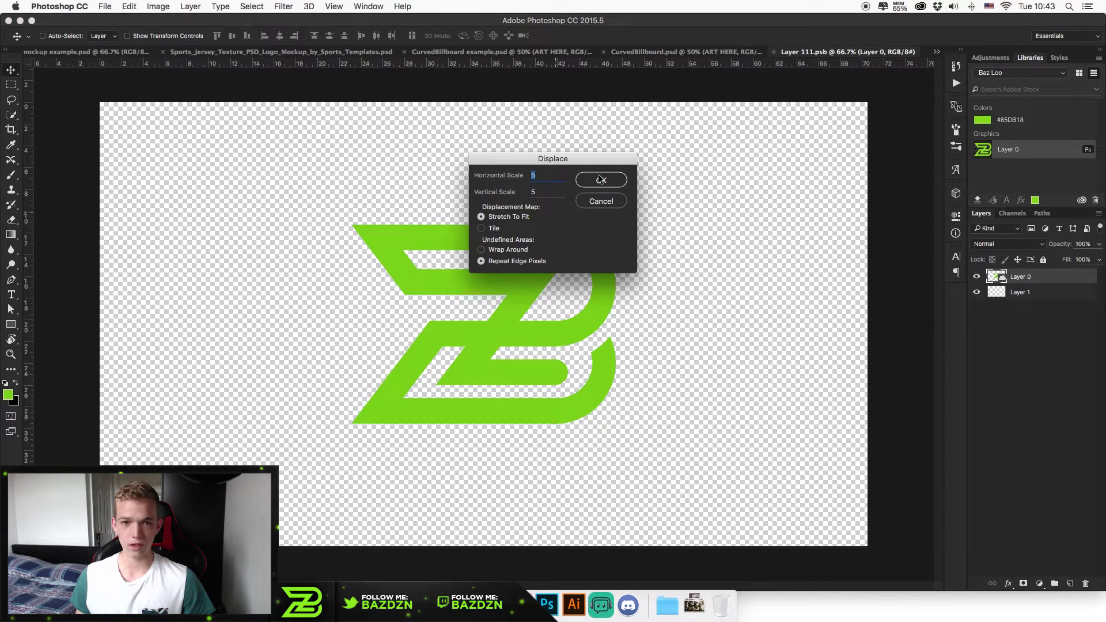
click(599, 201)
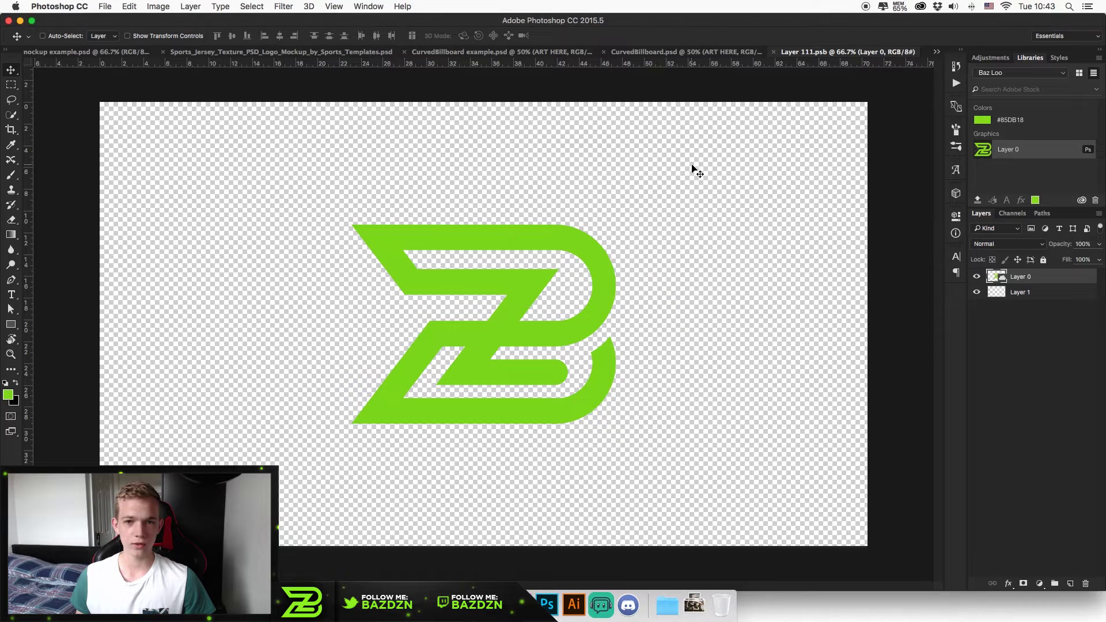
click(123, 53)
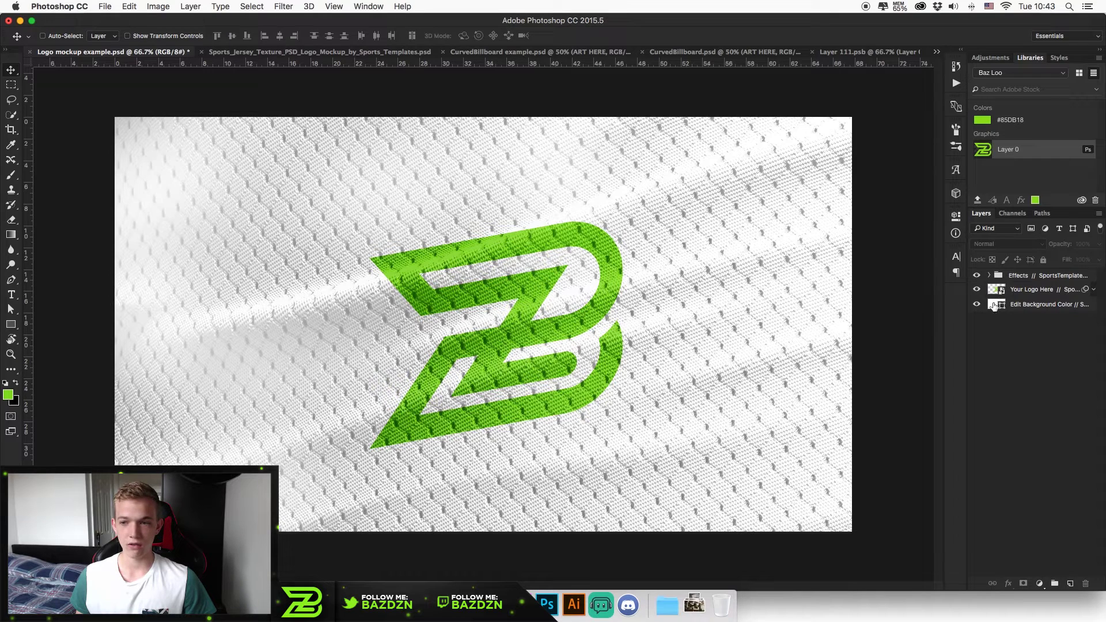
click(288, 52)
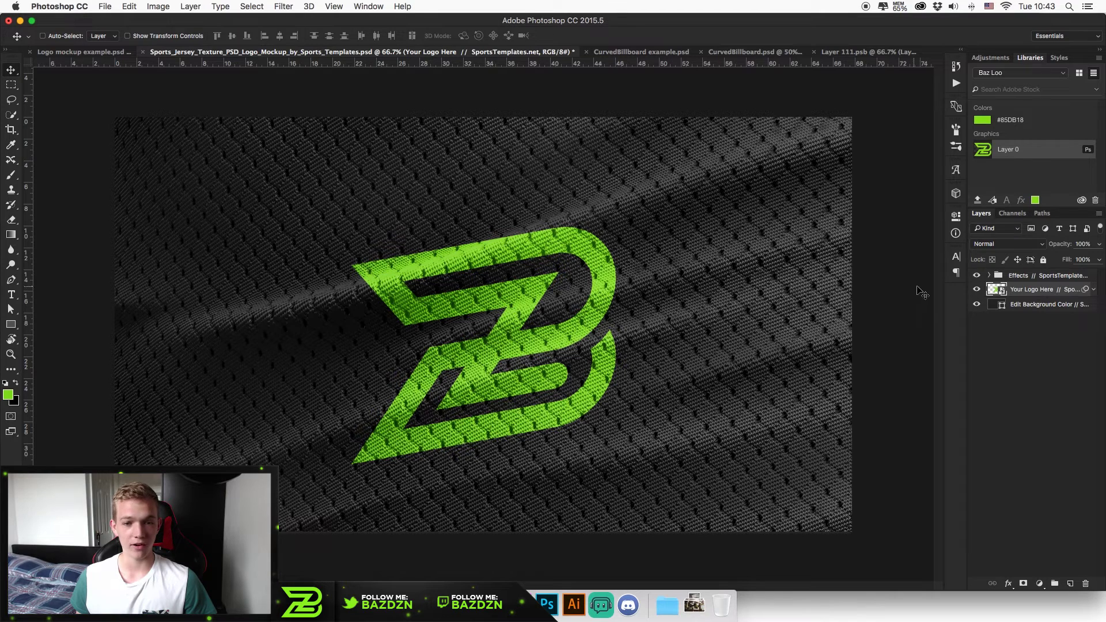
click(1028, 305)
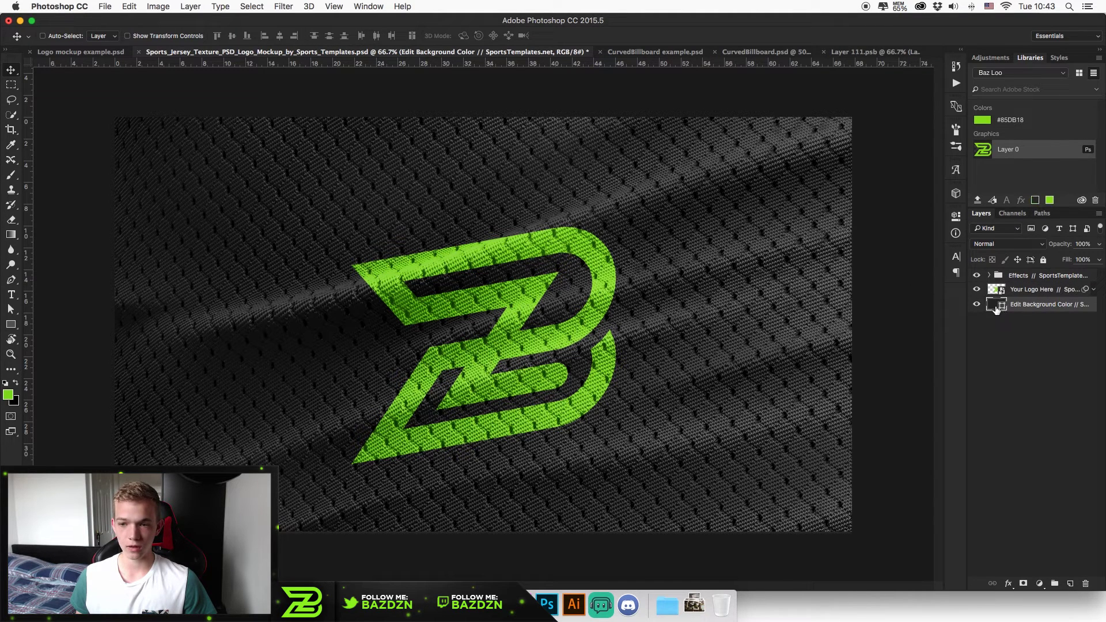
Try red, cyan and white for the background fill, then settle on dark grey #212121.
double_click(998, 305)
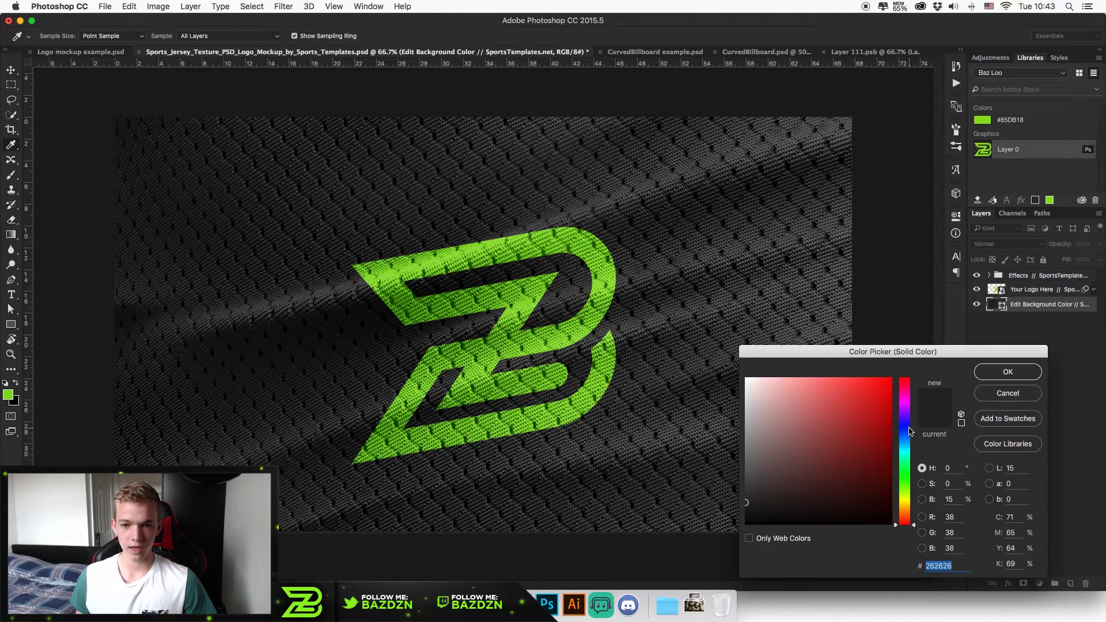
click(876, 399)
mouse_move(877, 400)
mouse_down()
mouse_move(806, 400)
mouse_move(747, 379)
mouse_up()
click(904, 446)
click(861, 384)
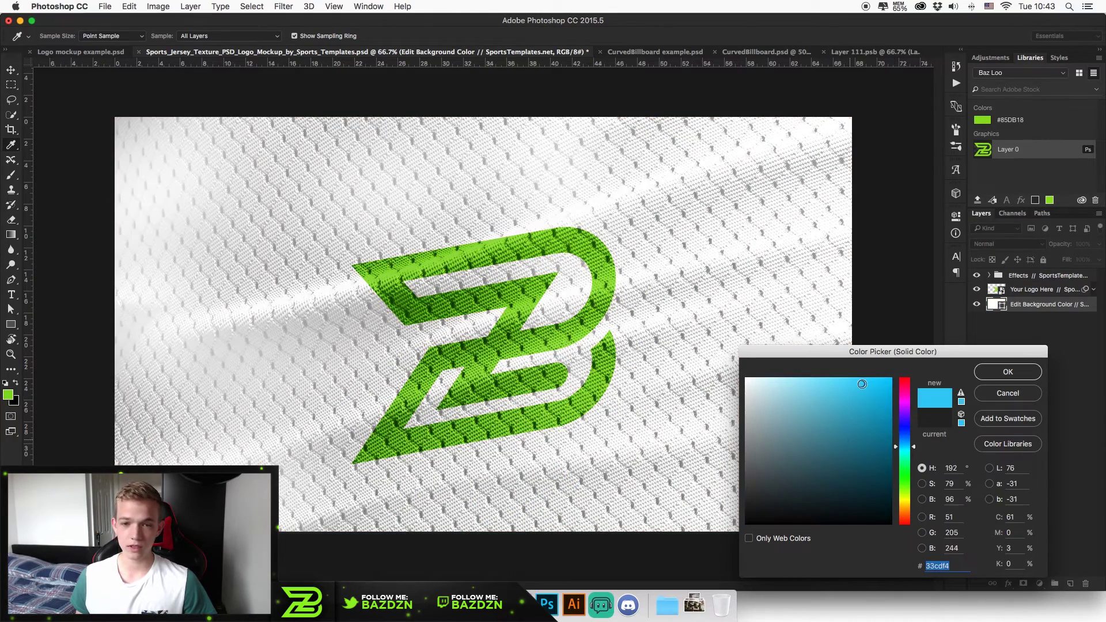
drag(861, 384, 741, 406)
click(891, 378)
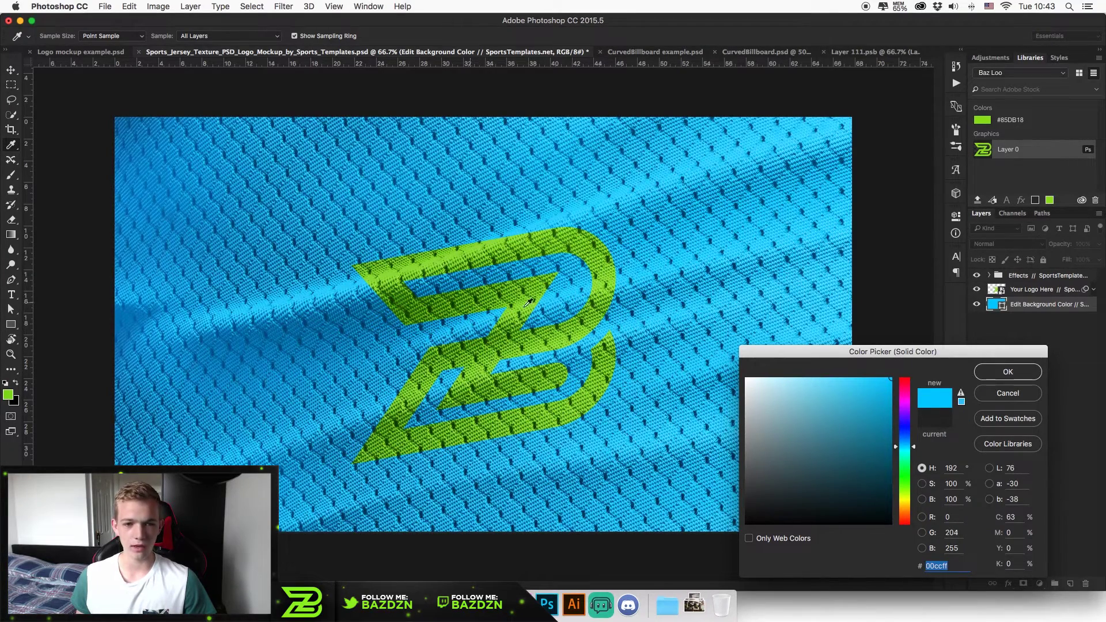
drag(825, 392, 746, 378)
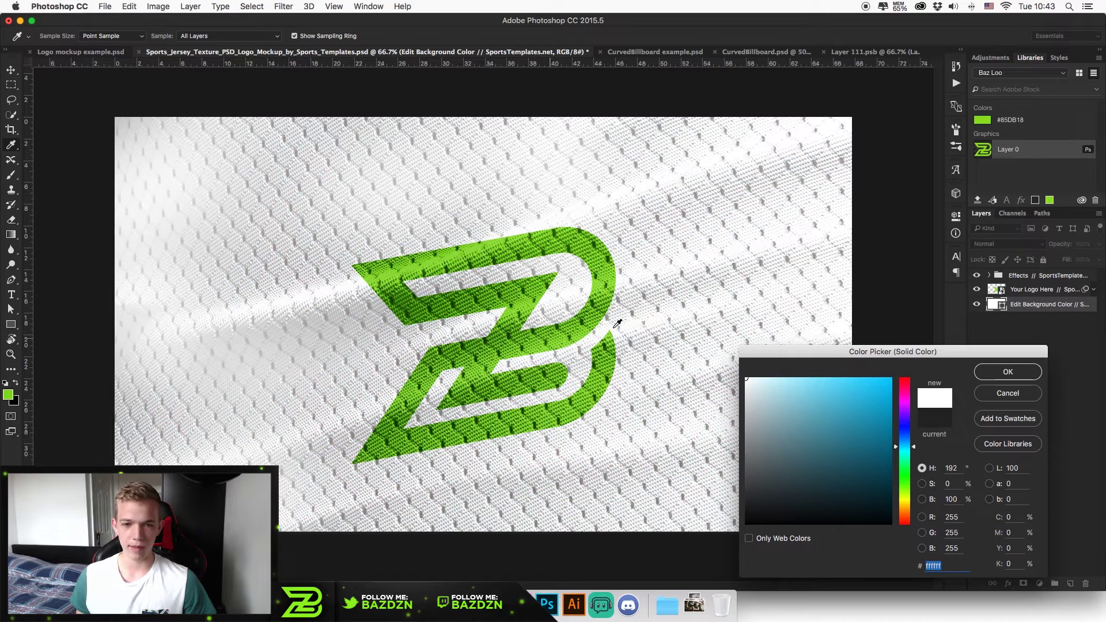
drag(782, 505, 730, 501)
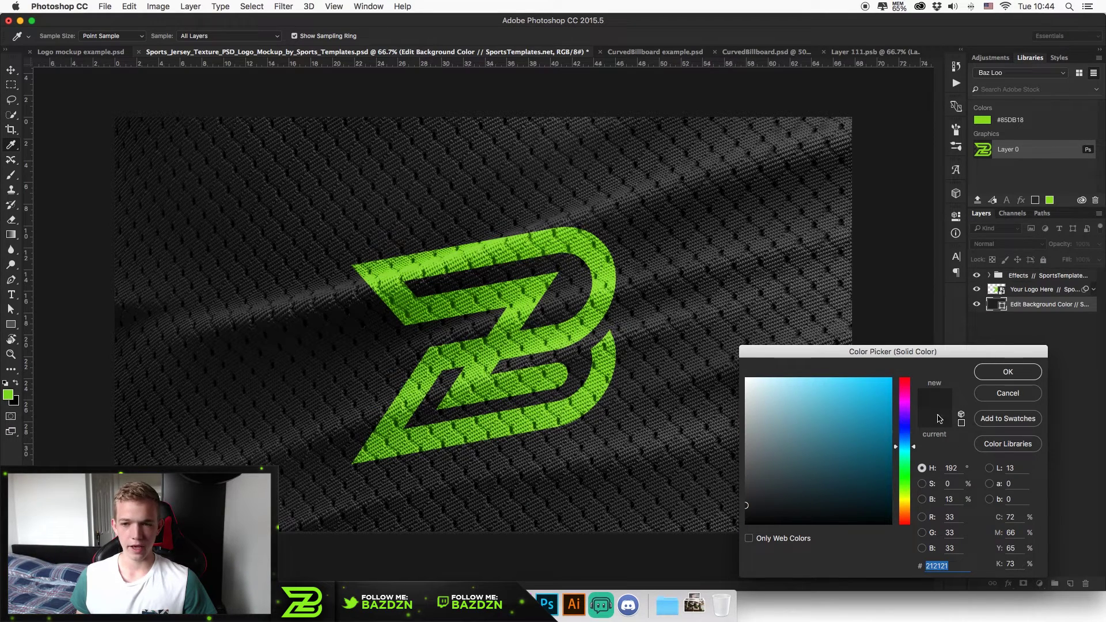
click(1005, 373)
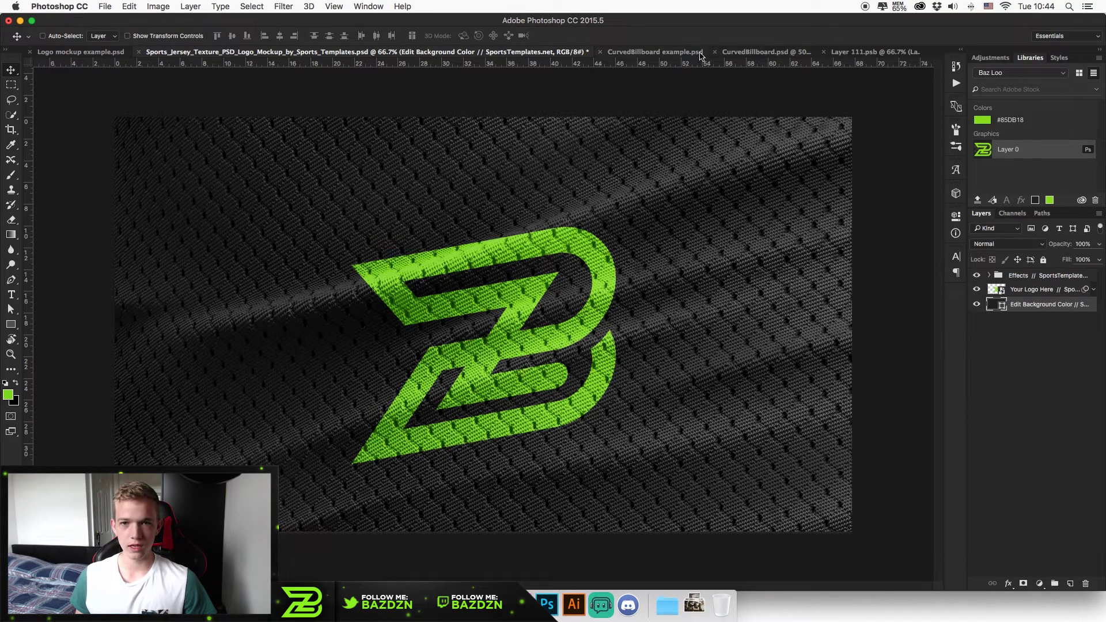
In Layer 111.psb, nudge the ZB logo right and up, save, and return to the jersey mockup.
click(864, 52)
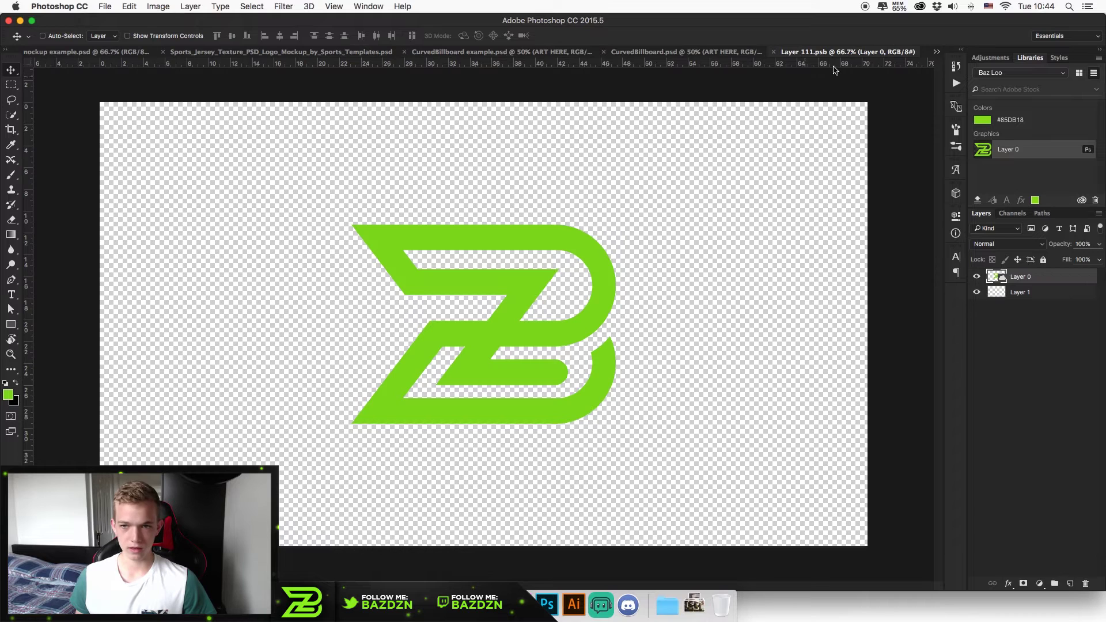
drag(552, 344, 589, 325)
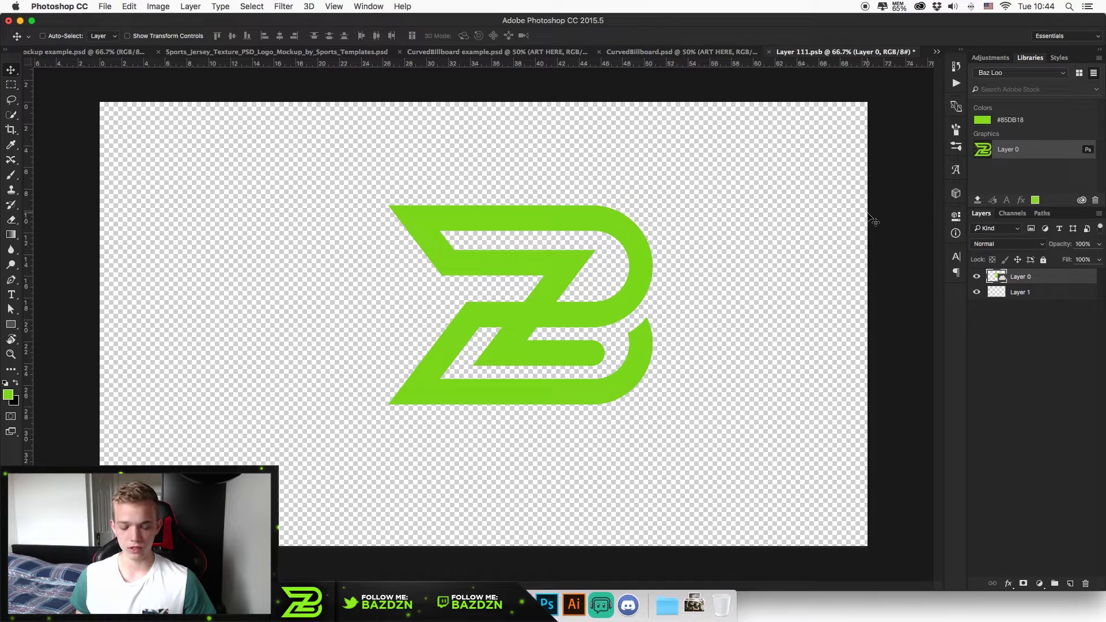
key(super+s)
key(super+alt+f)
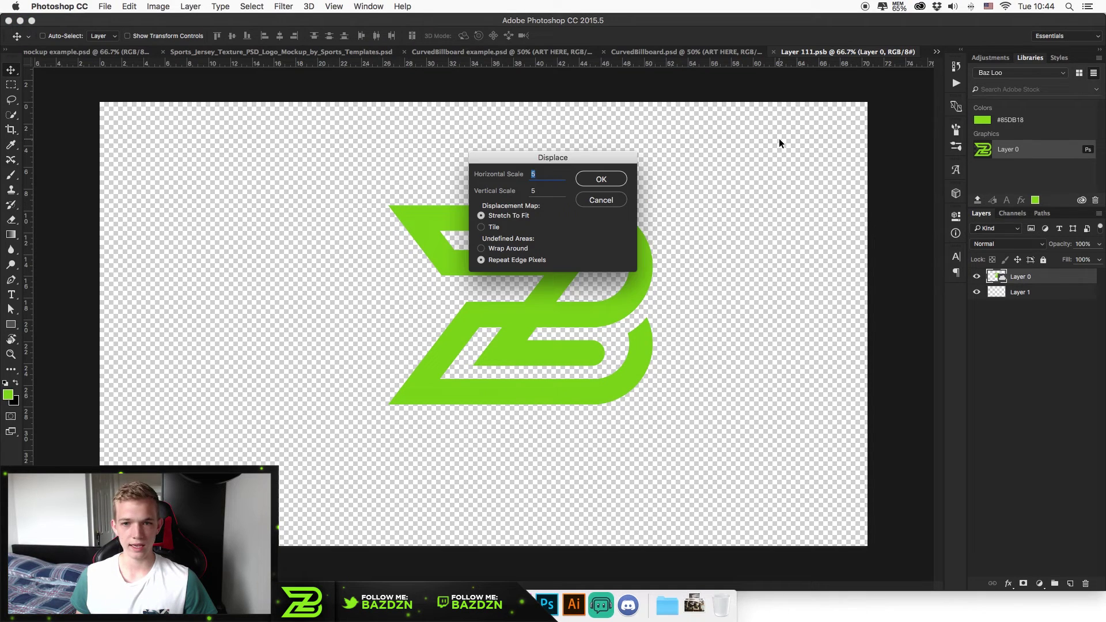
click(601, 199)
click(211, 51)
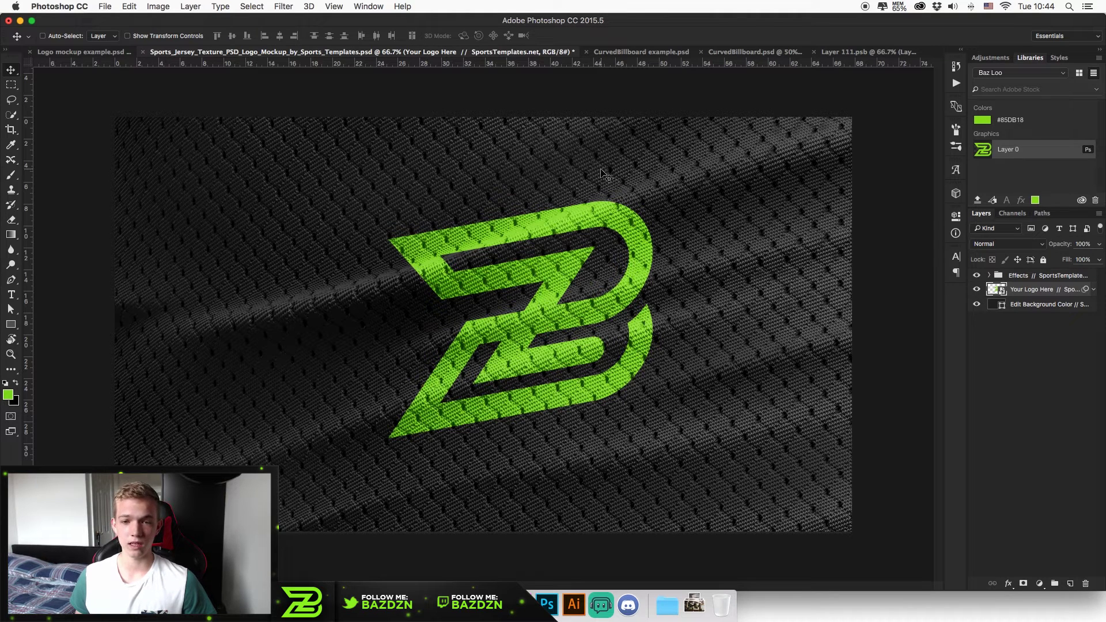
Review the billboard example and its download page, then bring up CurvedBillboard.psd.
click(645, 52)
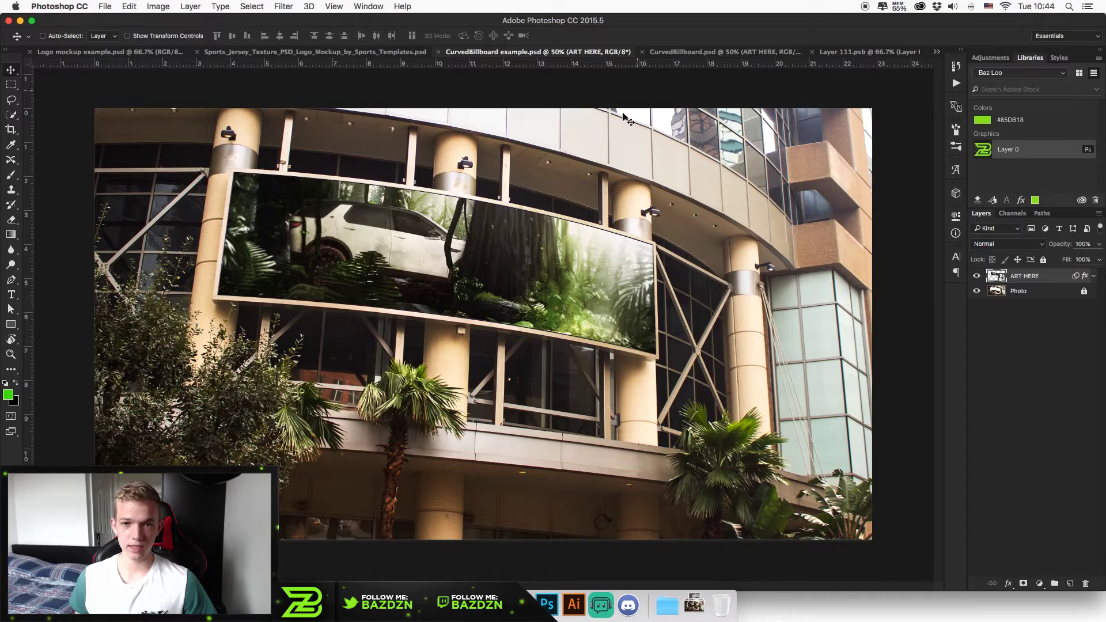
click(465, 602)
scroll(476, 181, down, 10)
scroll(432, 245, up, 3)
drag(323, 236, 503, 228)
key(super+Tab)
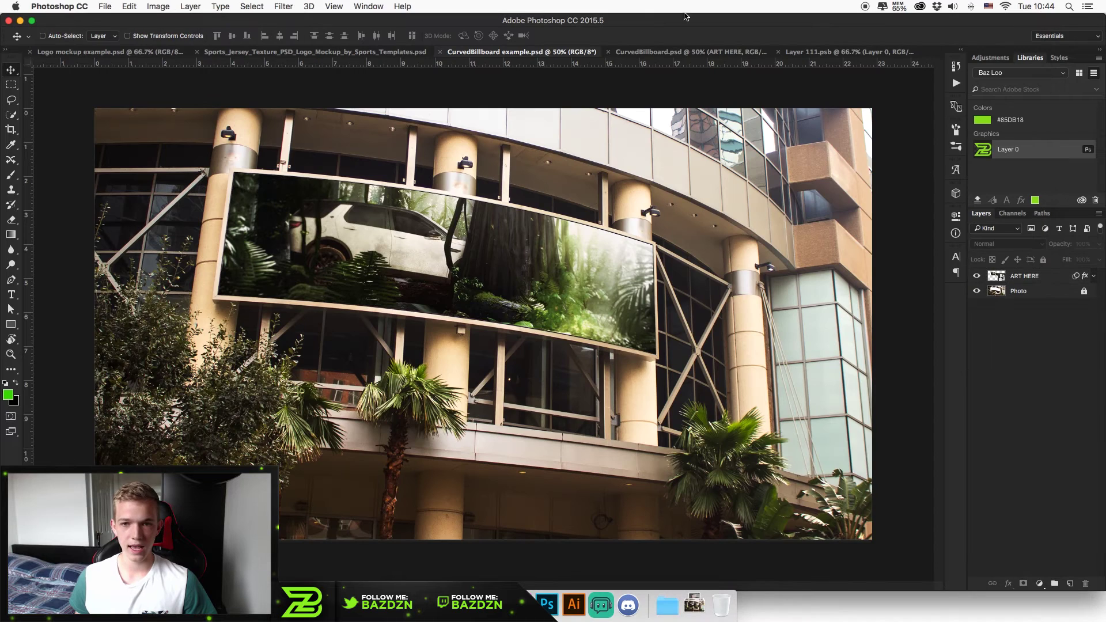
click(648, 52)
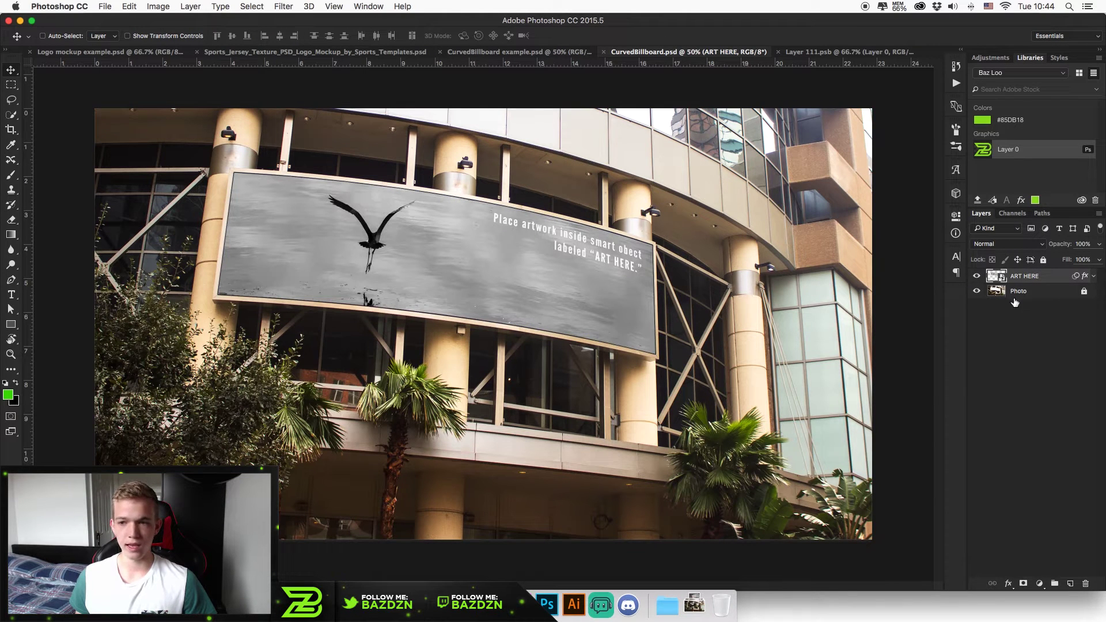
Open the ART HERE smart object of the curved billboard for editing.
click(1047, 291)
click(1054, 279)
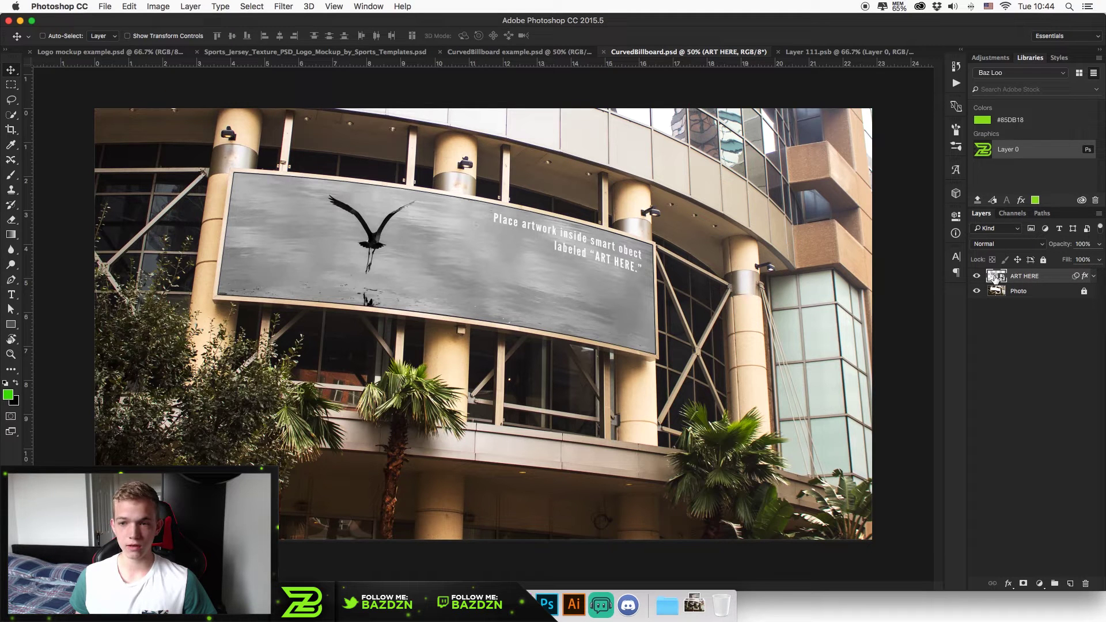
double_click(996, 277)
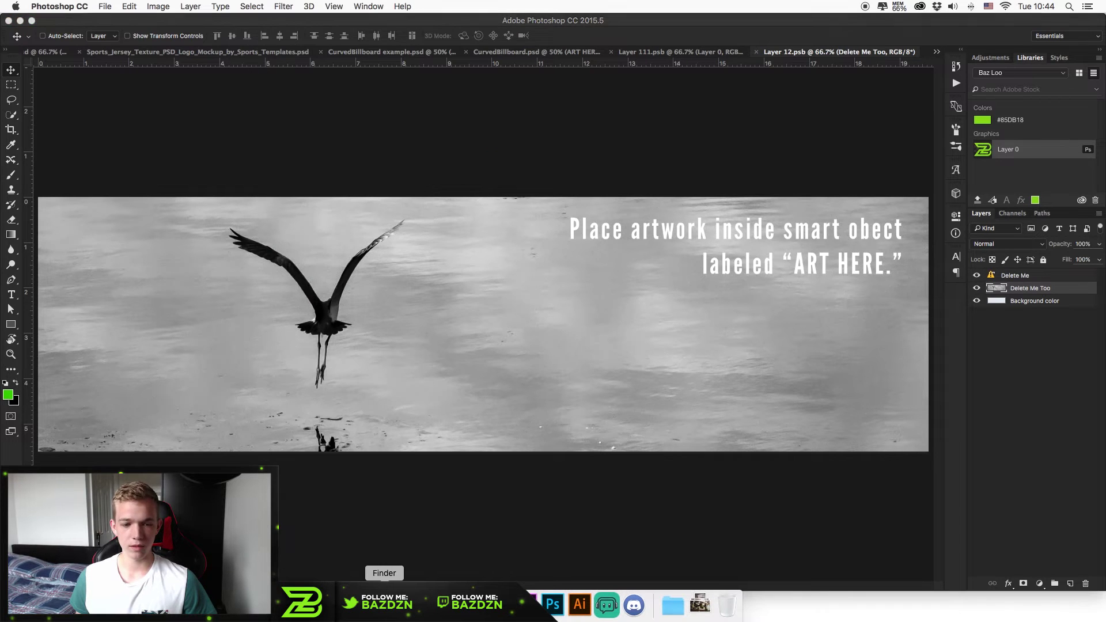
Place Range-Rover.png into the billboard art at about 29% and position it to fill the banner.
click(666, 604)
drag(713, 164, 247, 274)
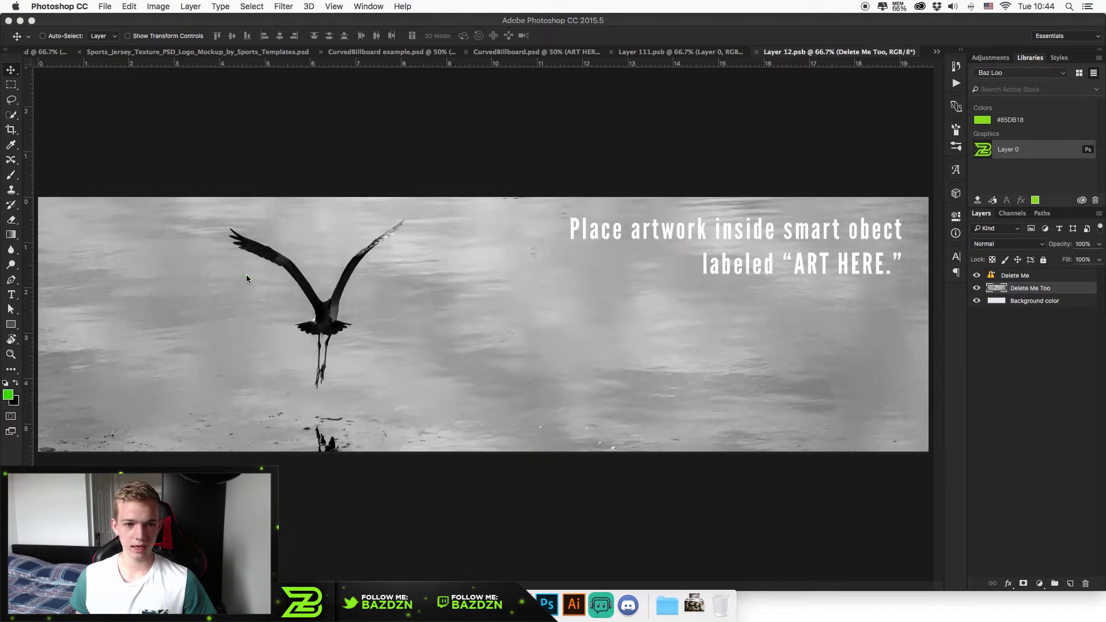
drag(709, 200, 952, 107)
drag(660, 251, 660, 282)
drag(660, 285, 660, 284)
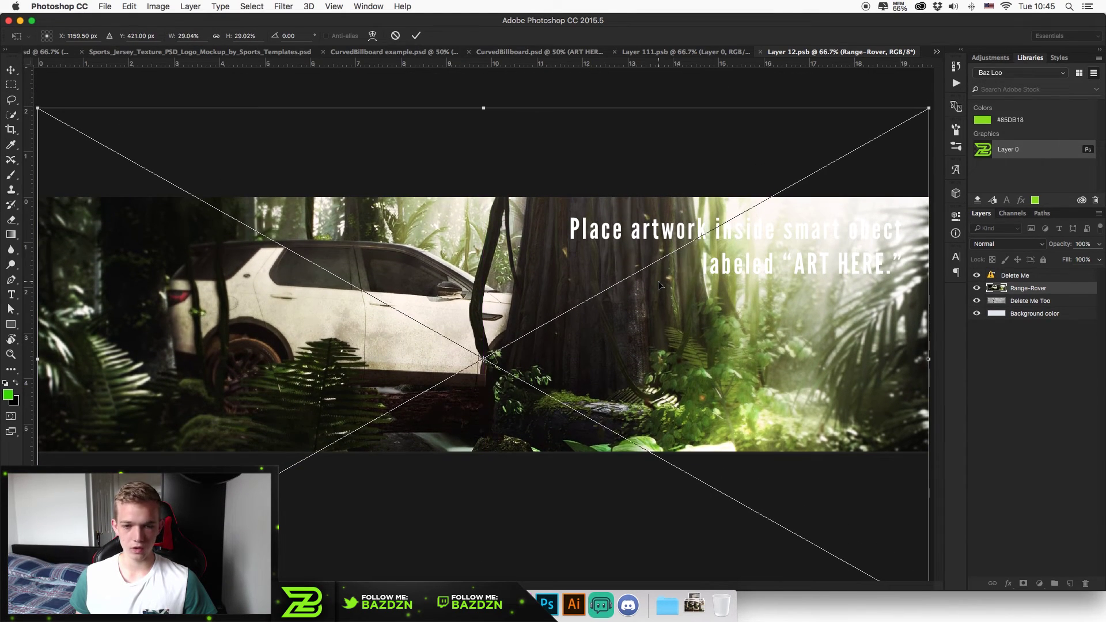
click(416, 36)
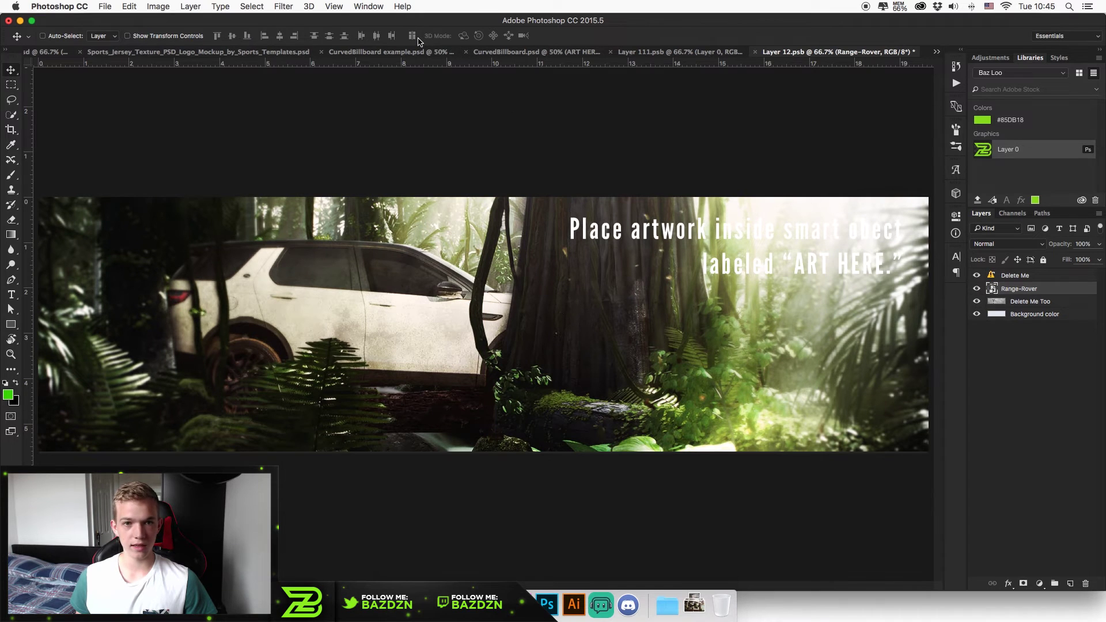
Delete the Delete Me instruction text layer and save the artwork.
click(1022, 278)
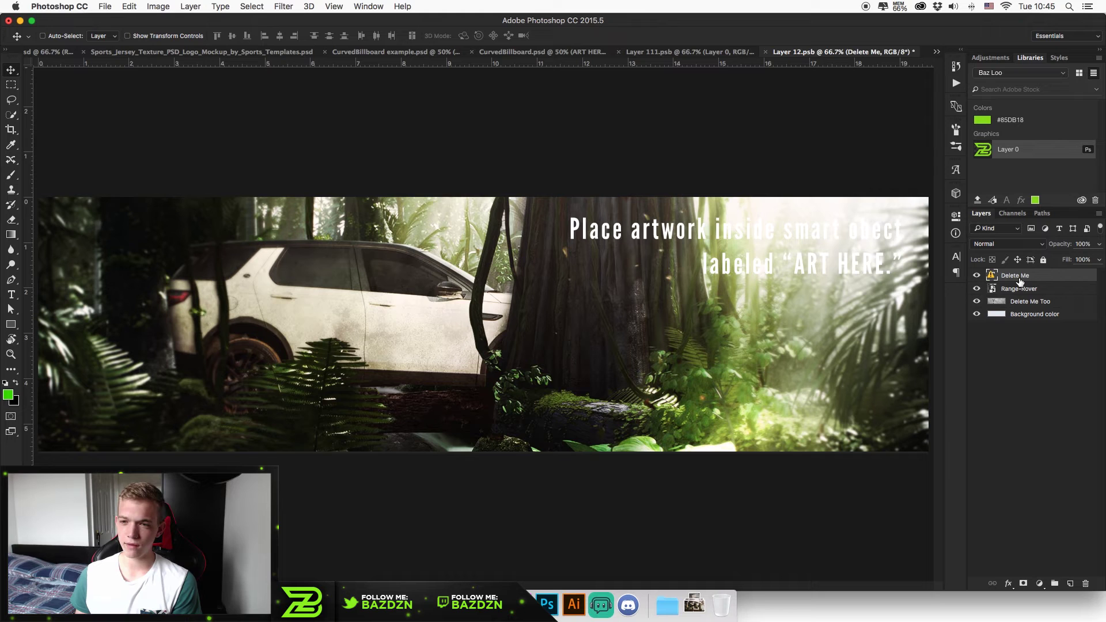
key(BackSpace)
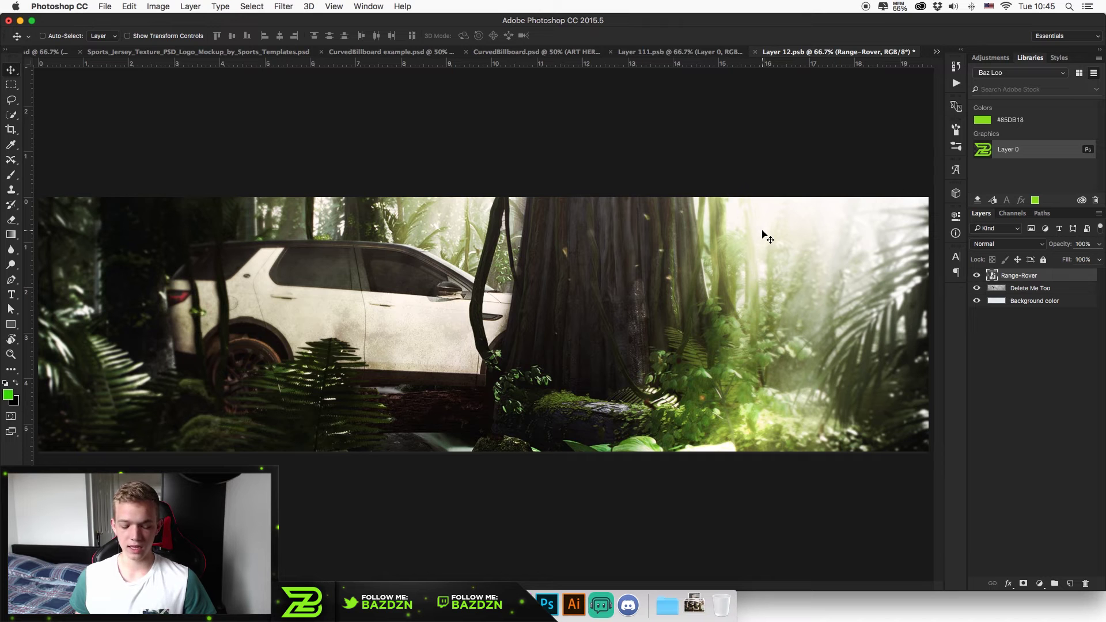
key(super+s)
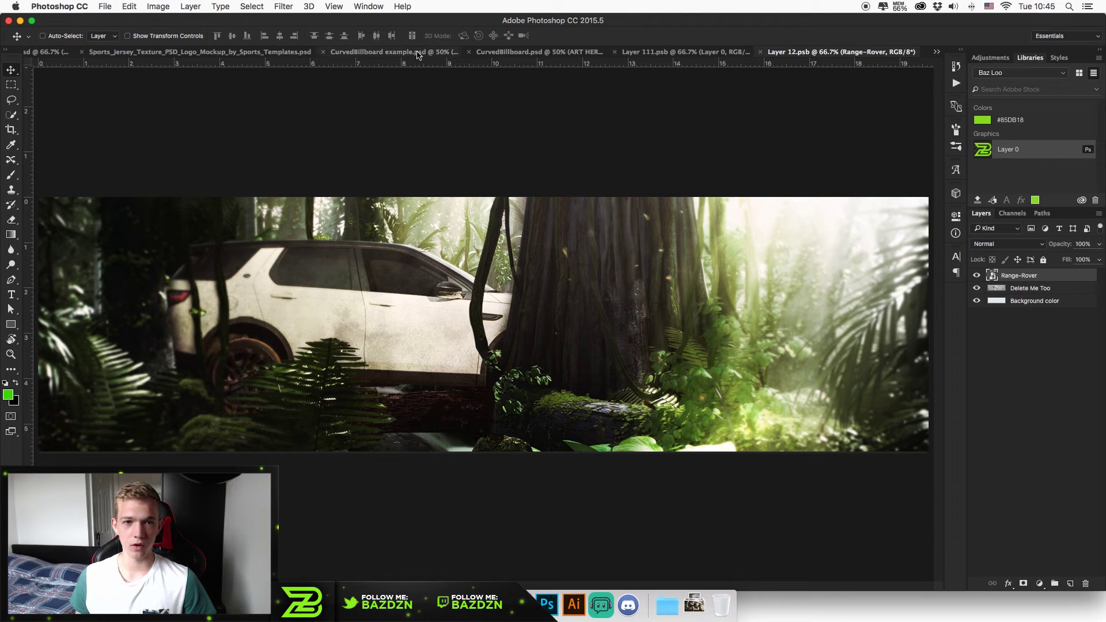
Go back to CurvedBillboard.psd and zoom out to view the whole jungle car billboard.
click(586, 53)
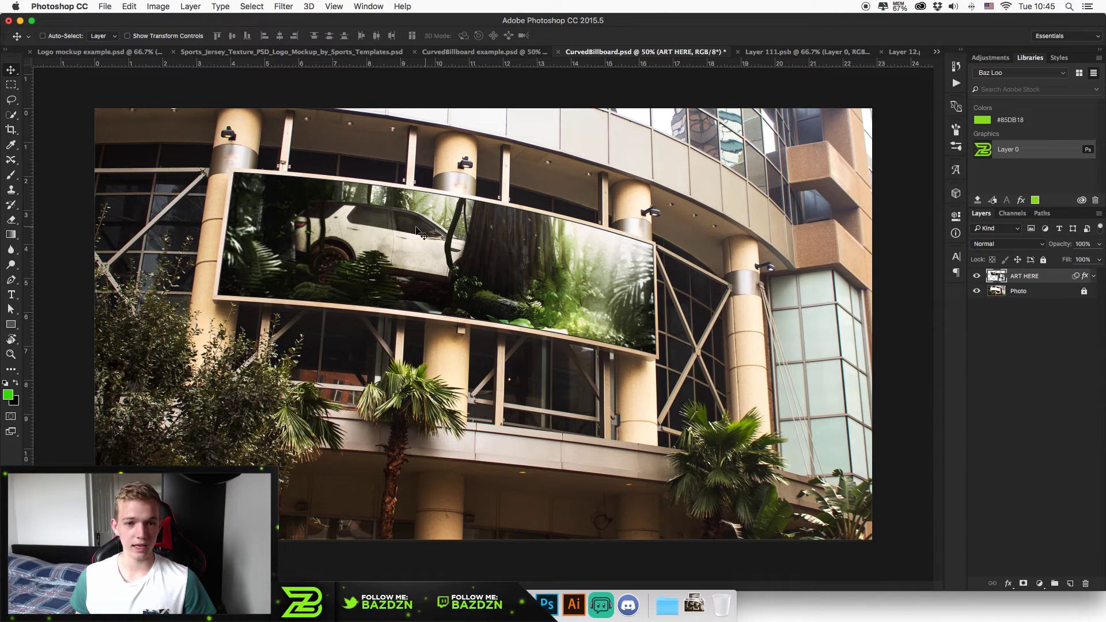
key(super+minus)
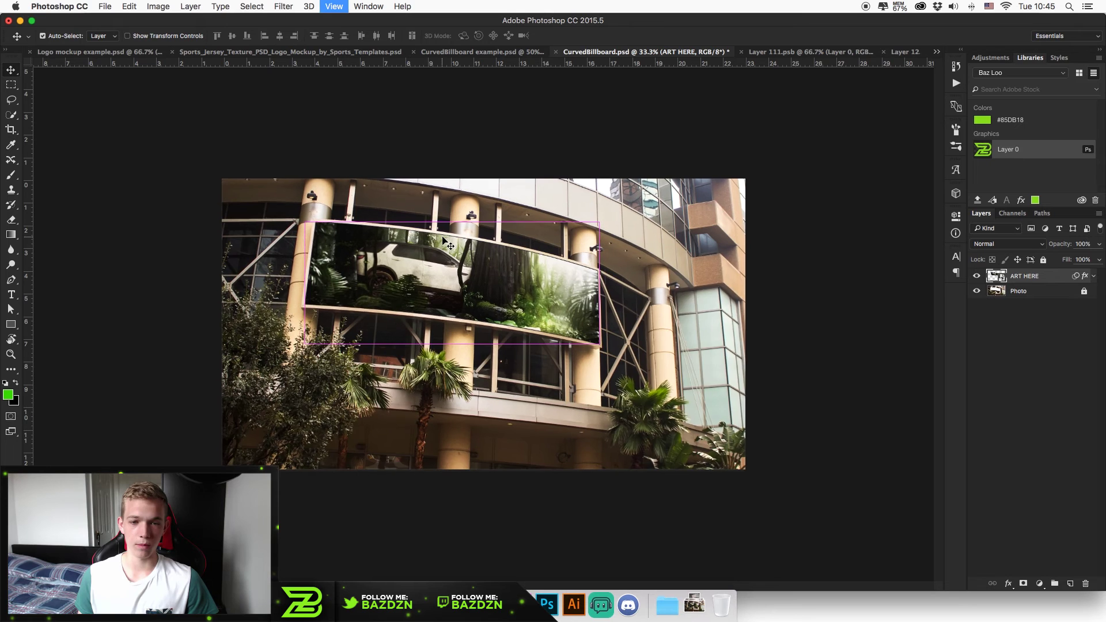